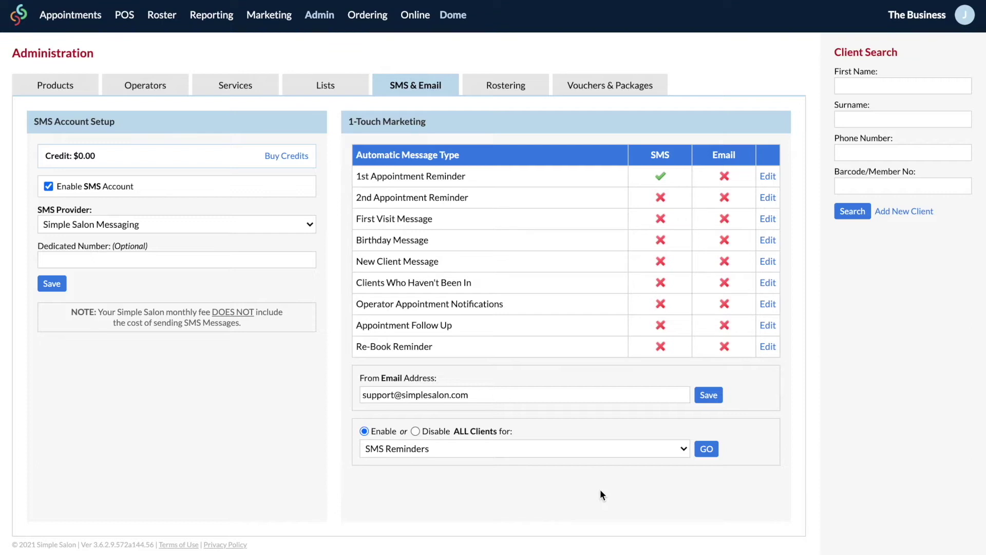
- Open the 1st Appointment Reminder details from the 1-Touch Marketing message table
click(769, 176)
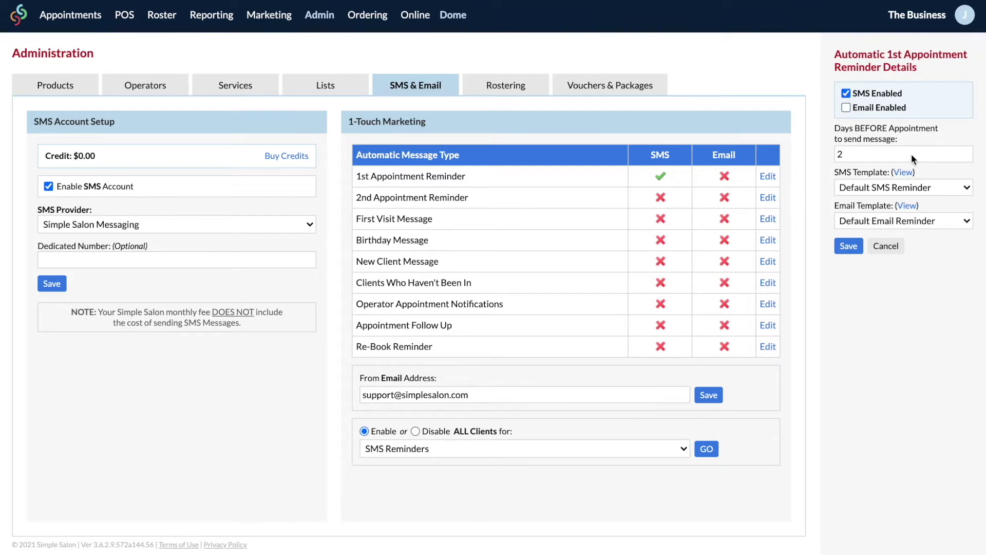
- Keep Default SMS Reminder as the 1st reminder's template after previewing its wording, then go to Lists
click(948, 193)
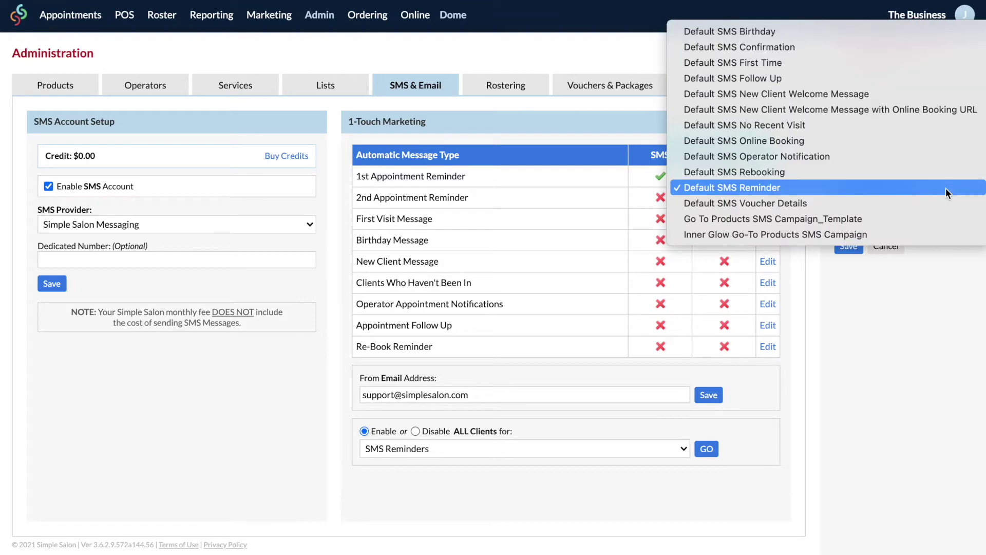
click(945, 188)
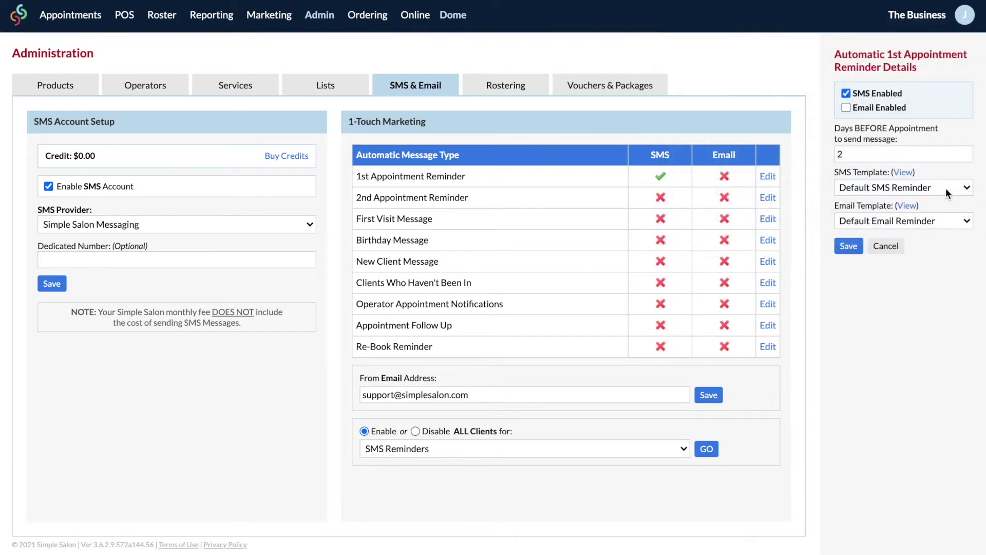
click(906, 174)
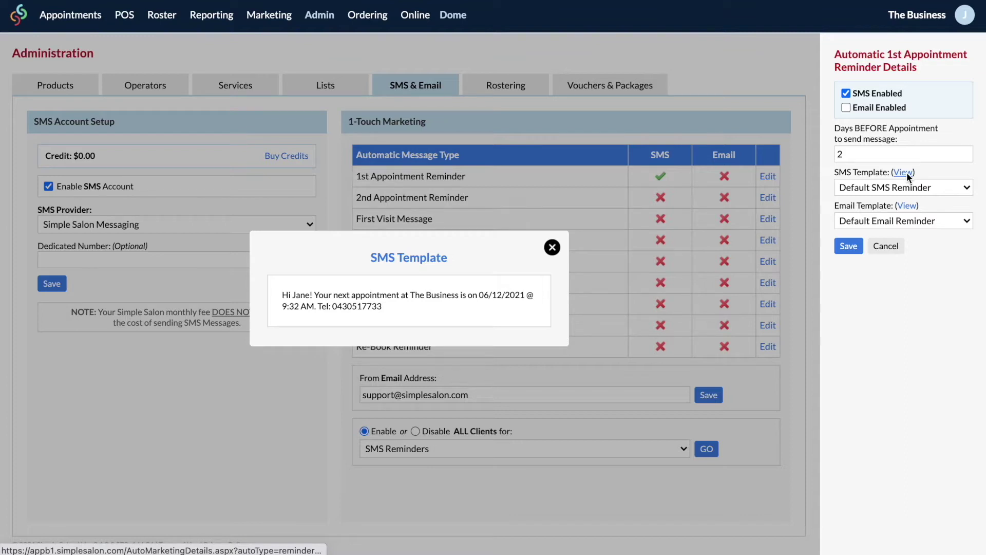
click(553, 247)
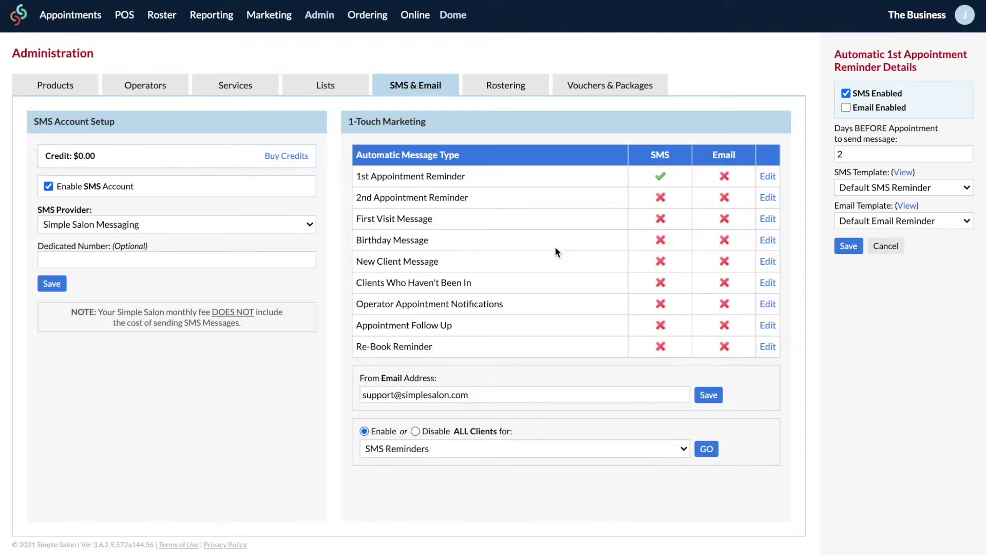
click(349, 88)
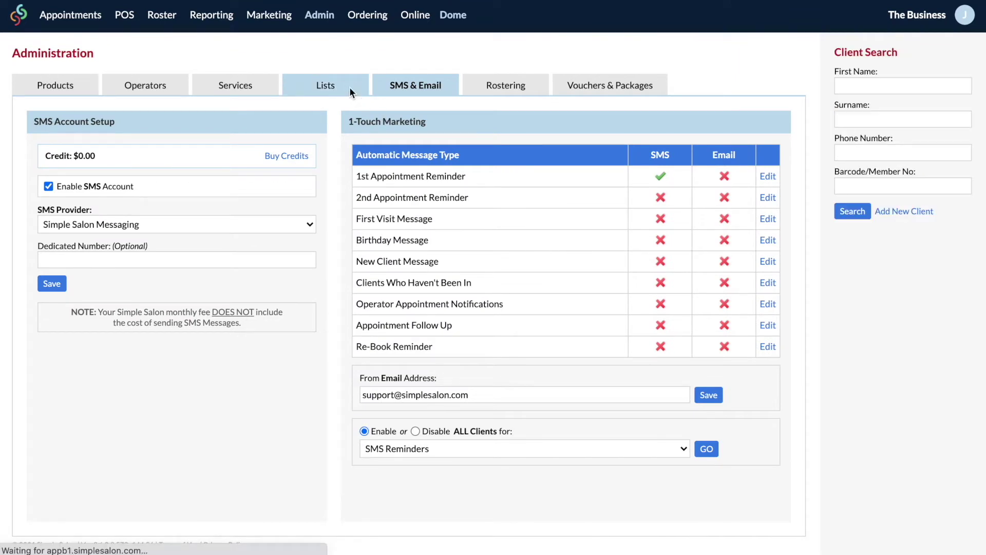
- Copy Default SMS Reminder from the SMS & Email Templates list, appending 'Rely Yes To Confirm', and save
click(251, 121)
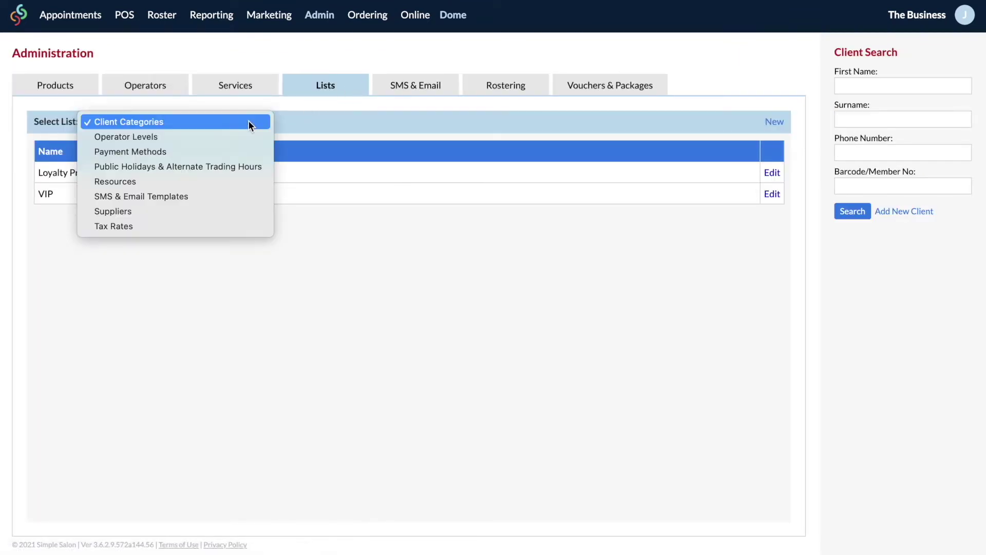
click(230, 196)
click(55, 364)
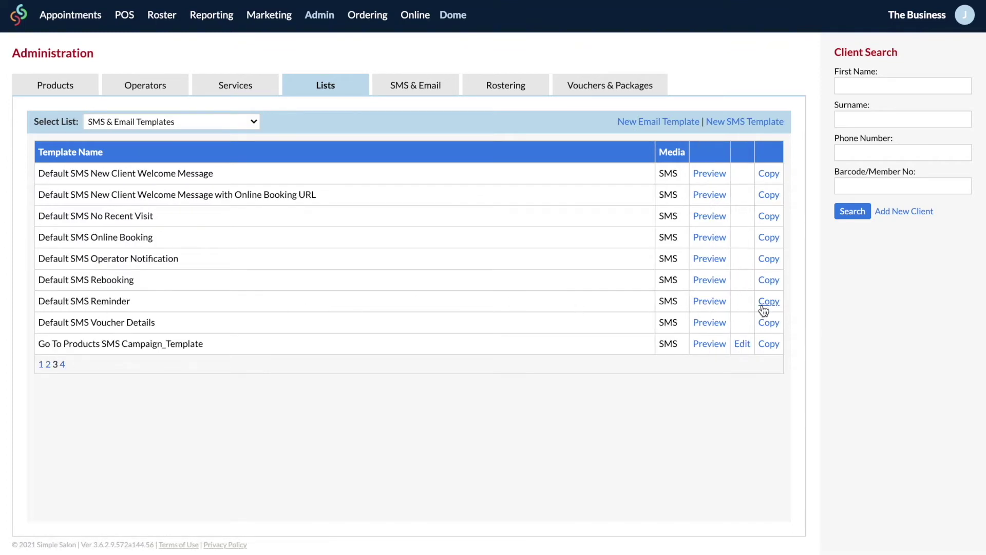
click(758, 305)
click(460, 206)
text(Rely Yes To)
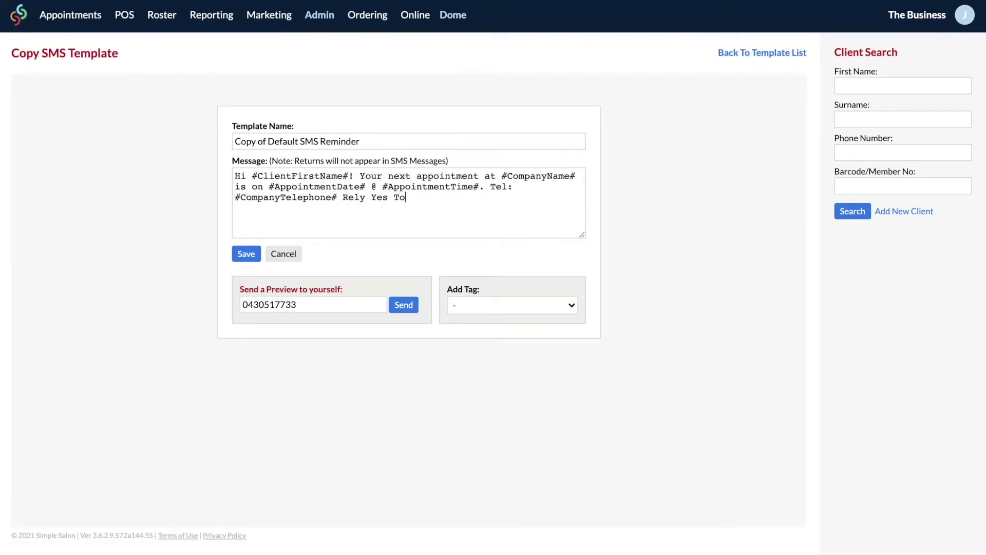
text( Confirm)
click(243, 251)
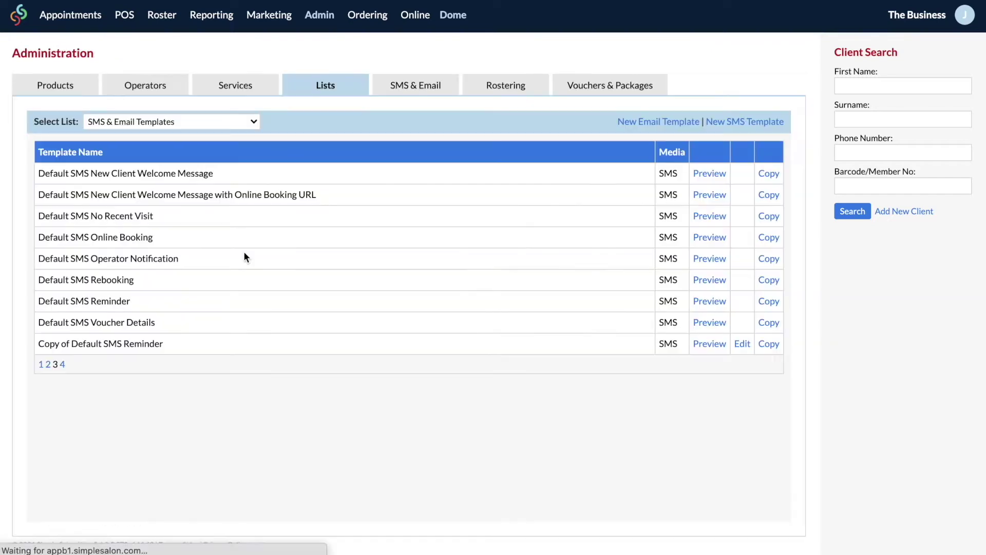
click(432, 83)
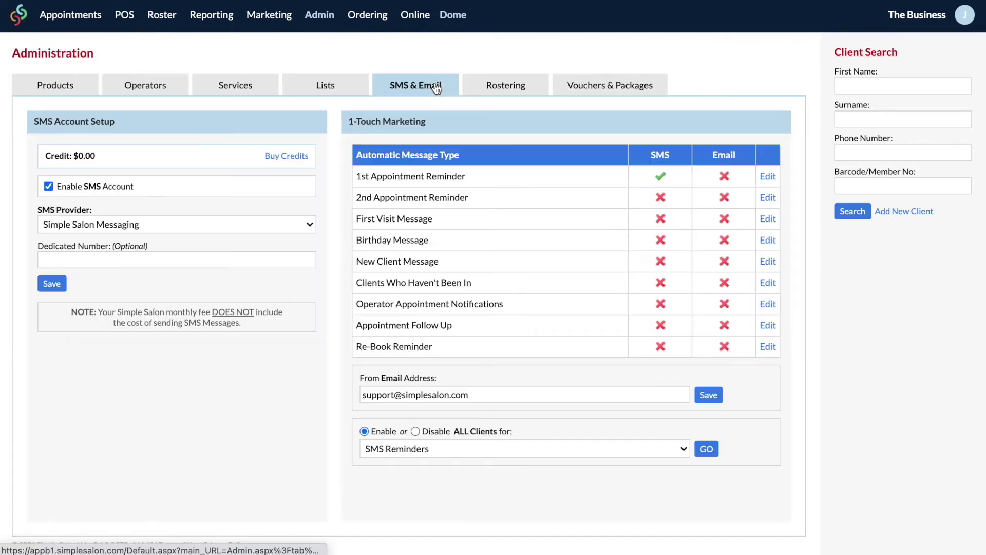
- Save the 1st Appointment Reminder with the Default SMS Reminder template
click(768, 176)
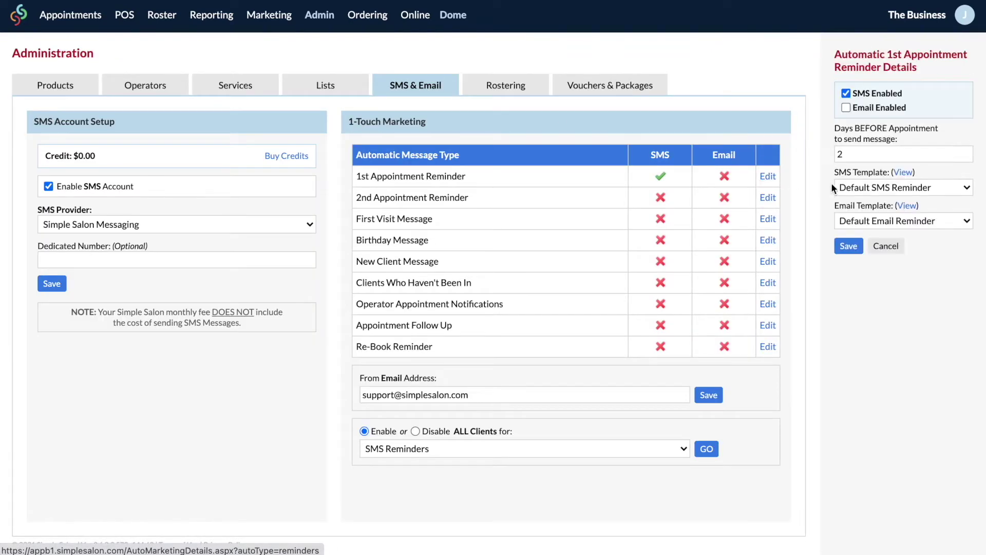
click(926, 190)
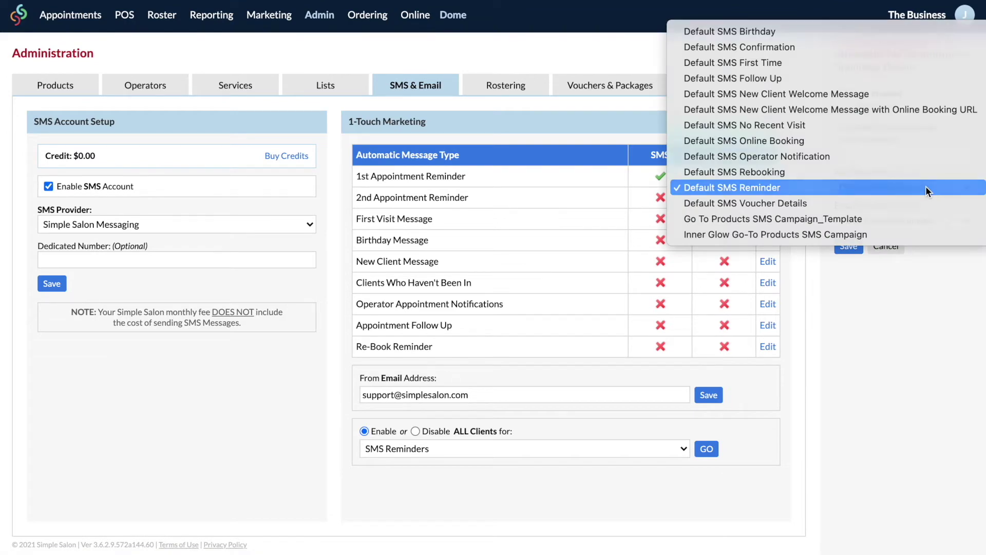
click(926, 188)
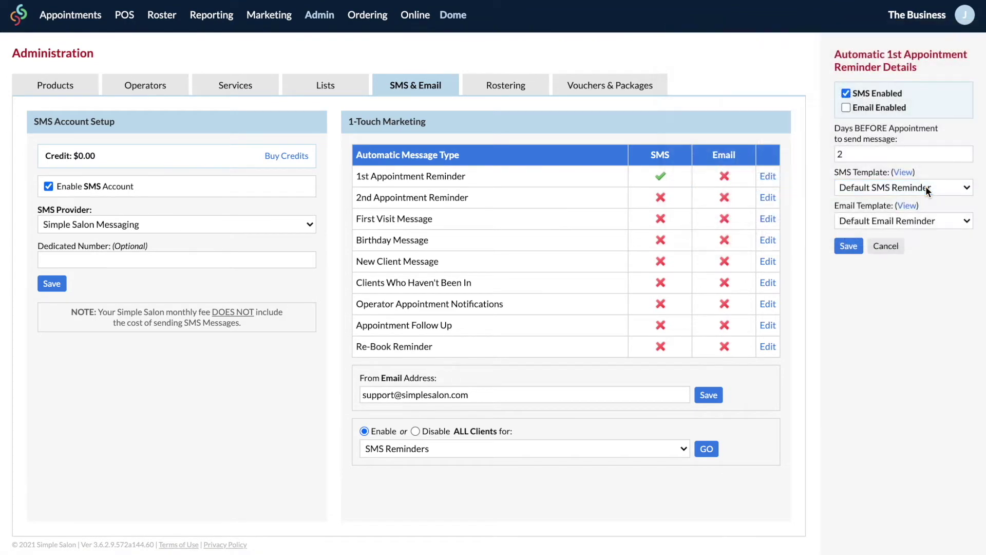
click(849, 246)
- Review the 2nd Appointment Reminder without changes, then open the First Visit Message
click(771, 199)
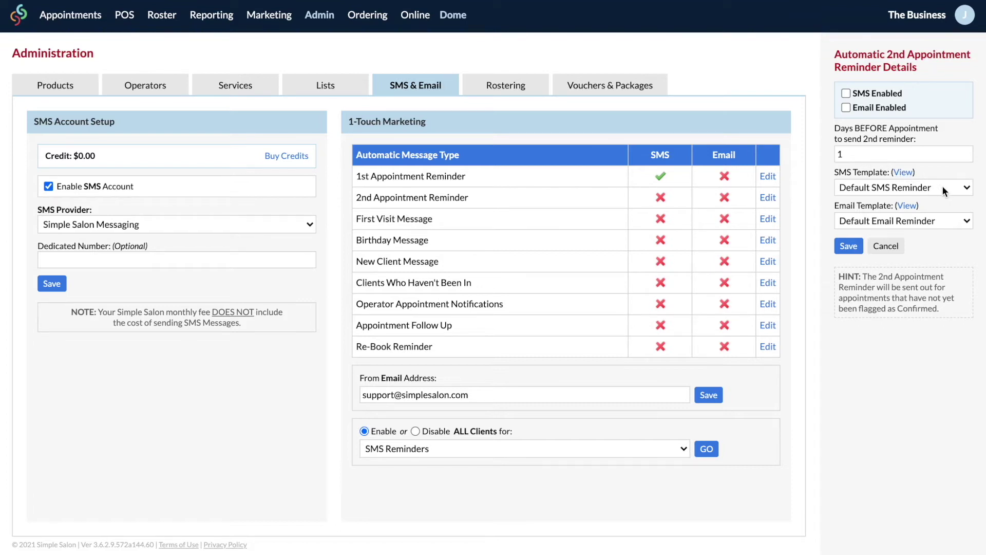
click(842, 248)
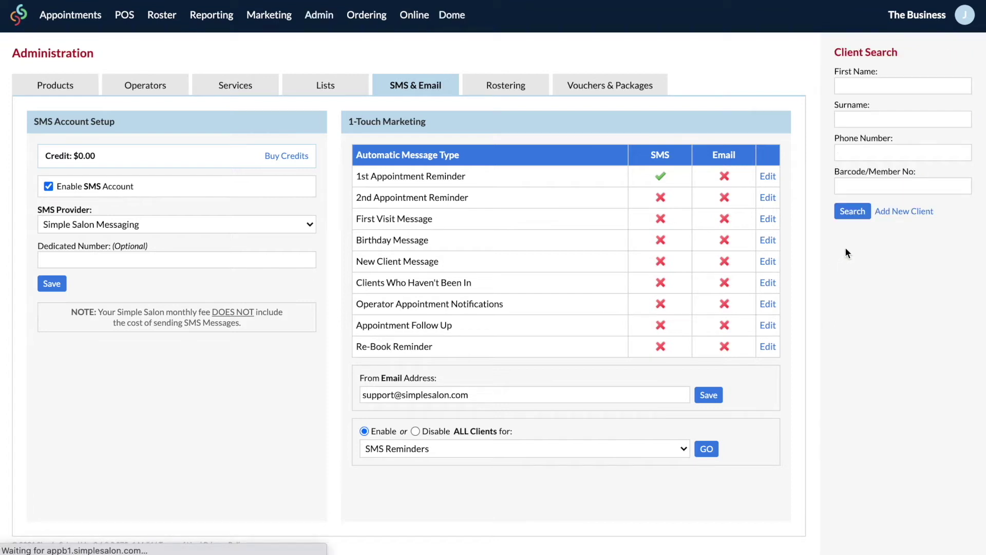
click(769, 219)
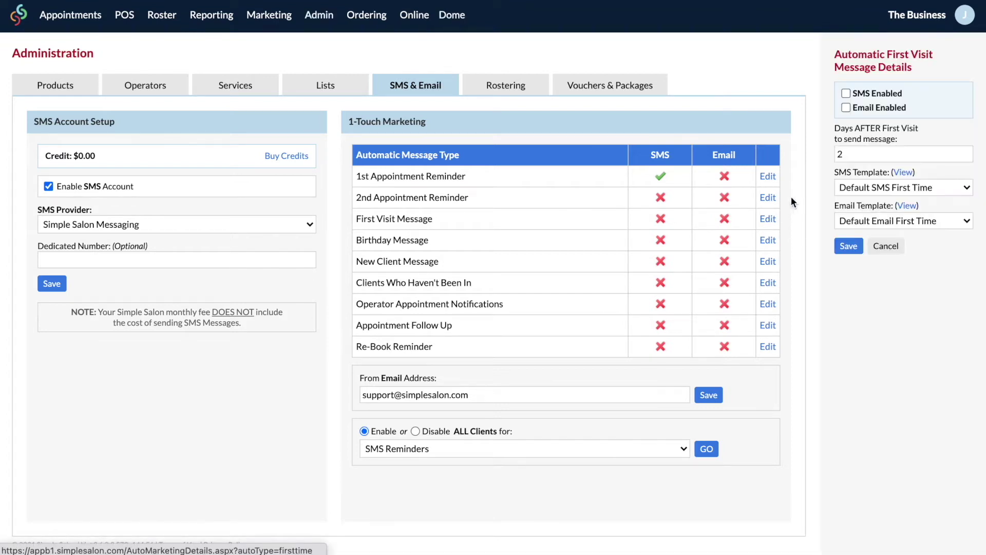
- Turn off SMS for the First Visit Message and set it to 1 day after the visit
click(846, 93)
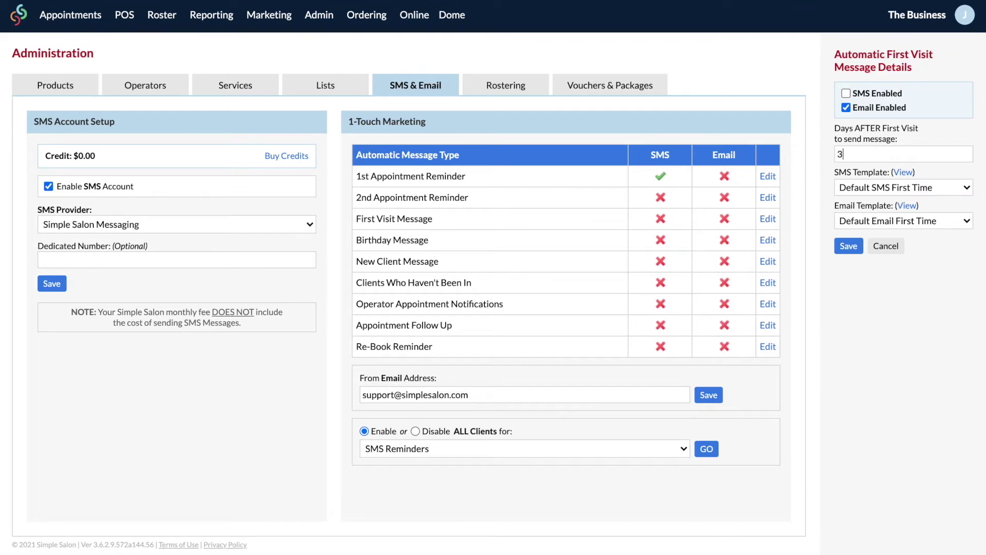
key(BackSpace)
text(1)
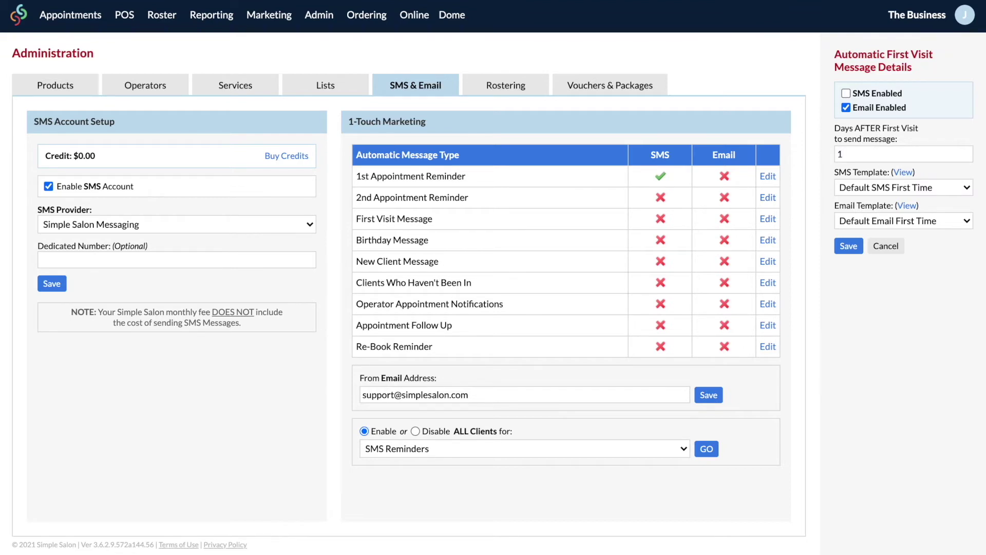
- Preview and keep Default SMS First Time and Default Email First Time templates, then save
click(911, 172)
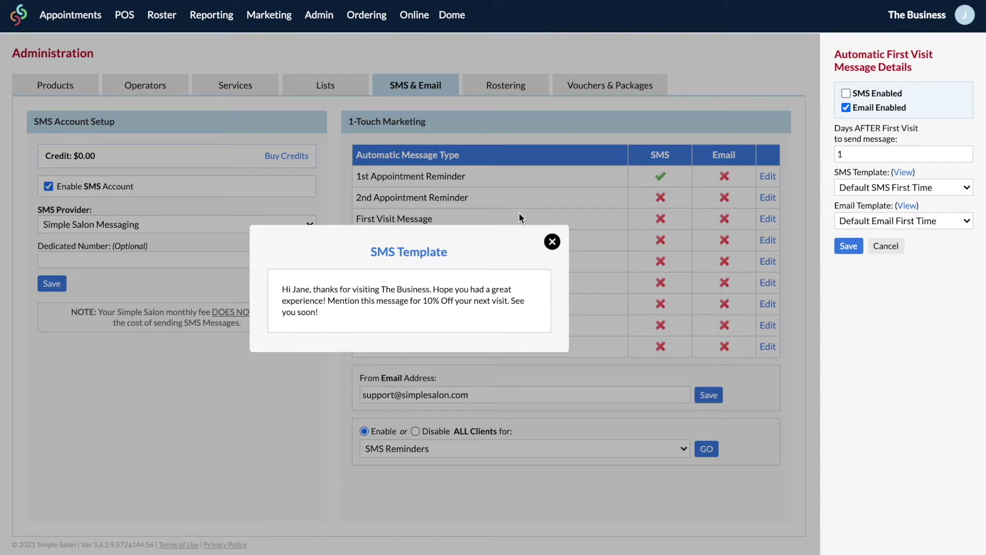
click(552, 241)
click(887, 187)
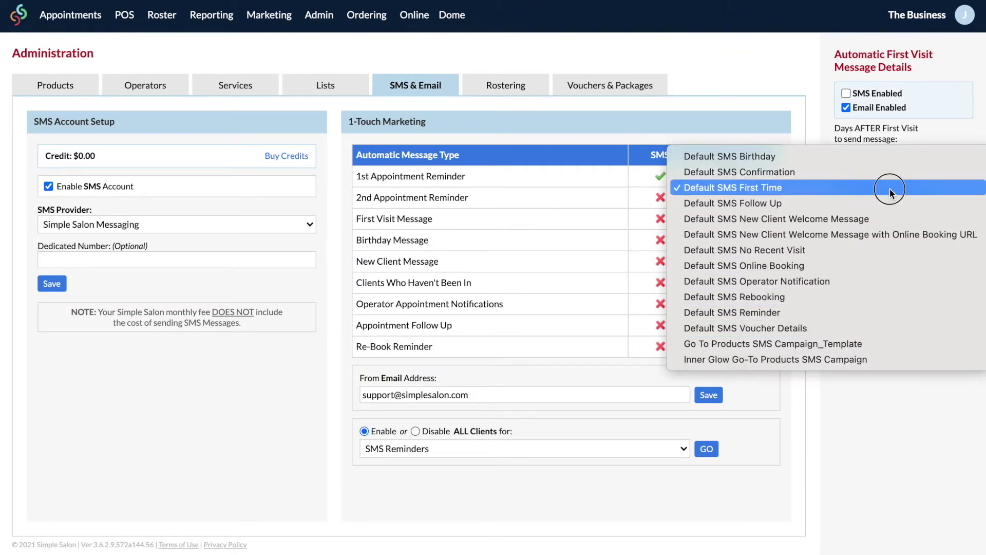
click(890, 188)
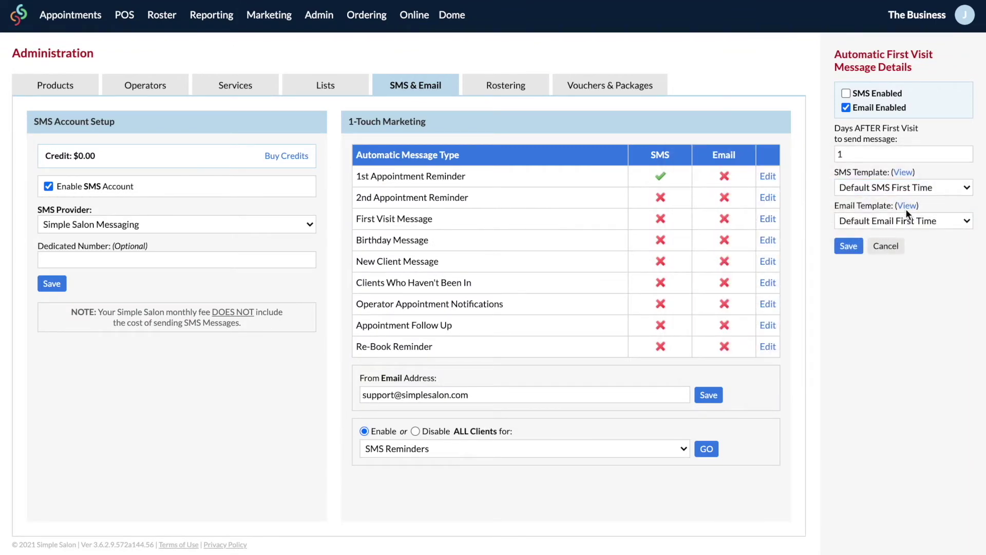
click(907, 205)
click(551, 212)
click(889, 221)
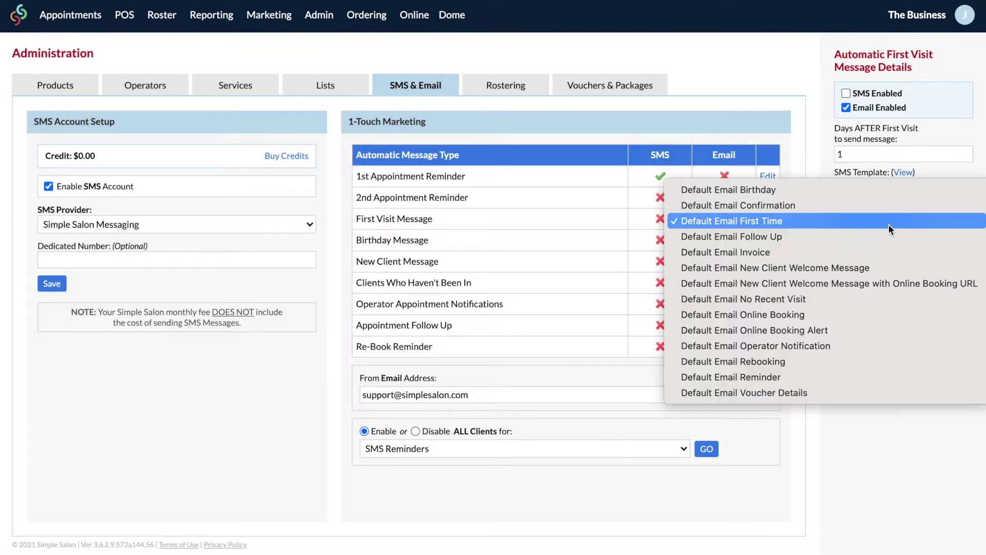
click(889, 226)
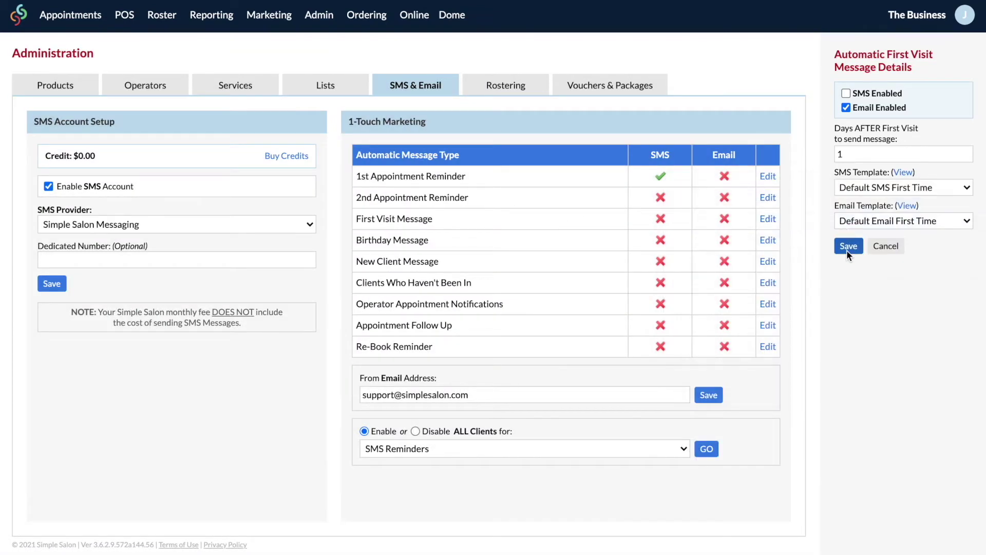
click(848, 246)
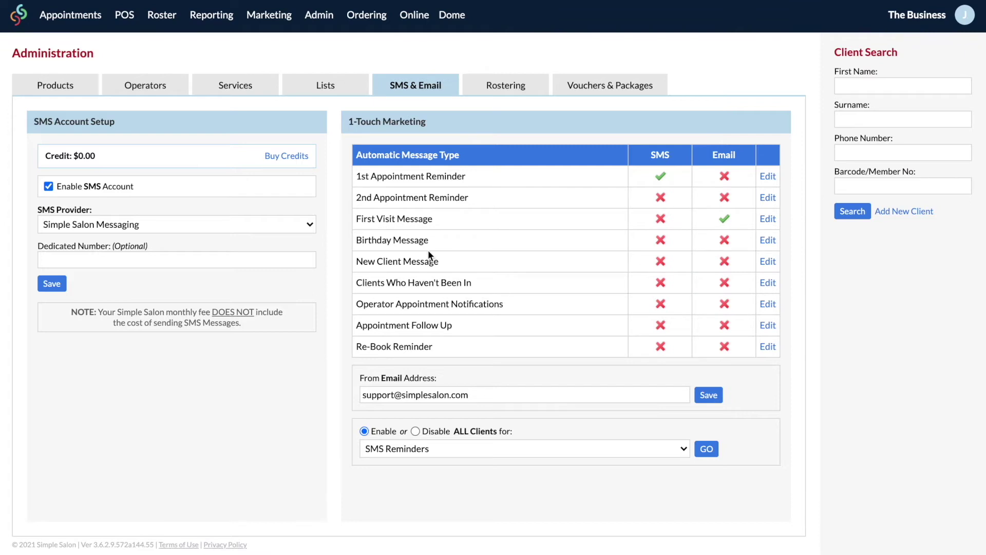
- Enable SMS and email for the Birthday Message, sent 0 days before the birthday, and save
click(768, 240)
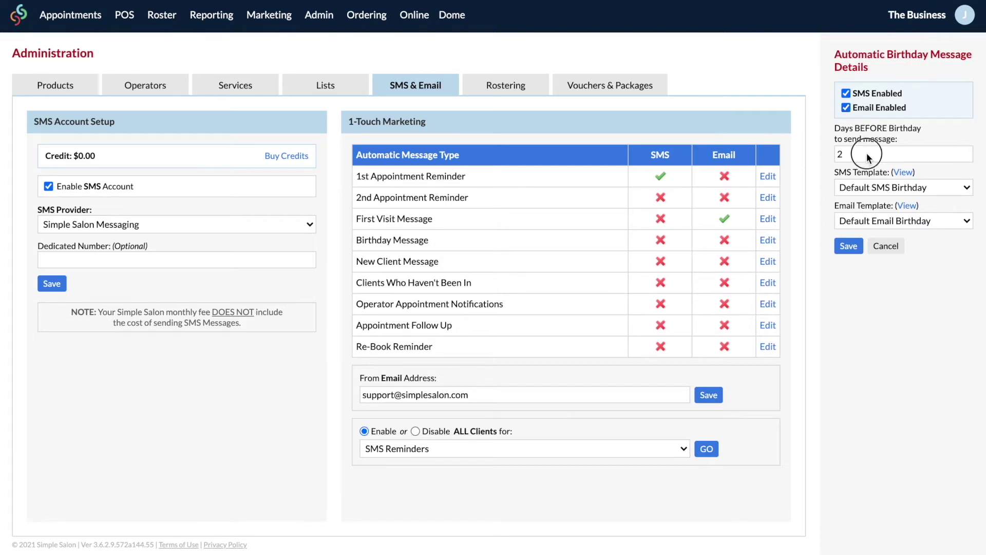
key(BackSpace)
text(0)
click(857, 249)
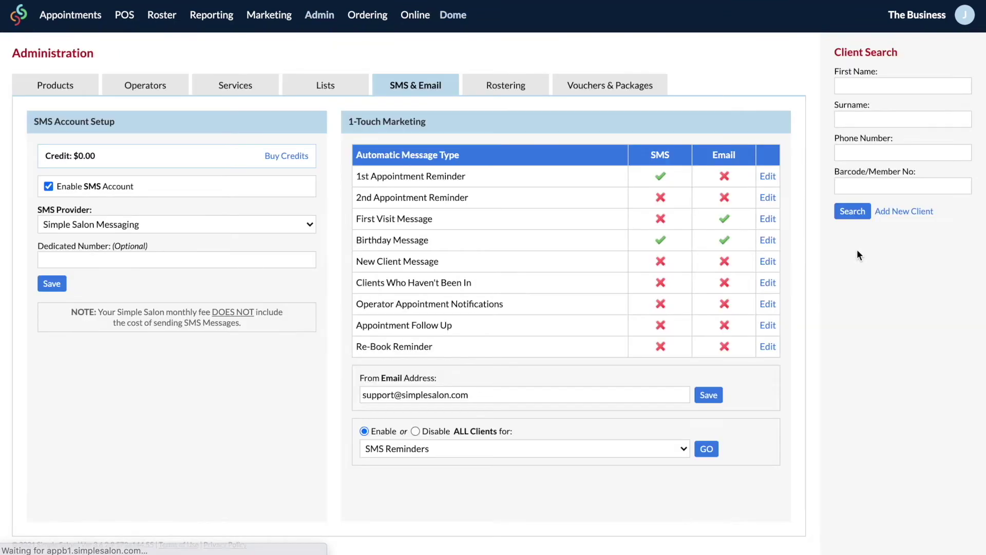
- Preview the New Client welcome SMS and save the message as email-only, 1 day after
click(768, 262)
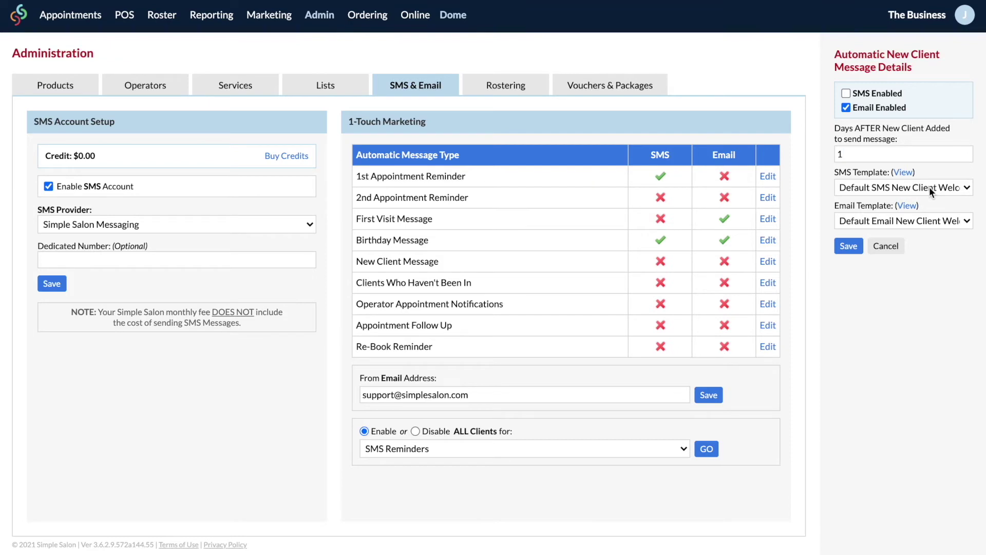
click(905, 172)
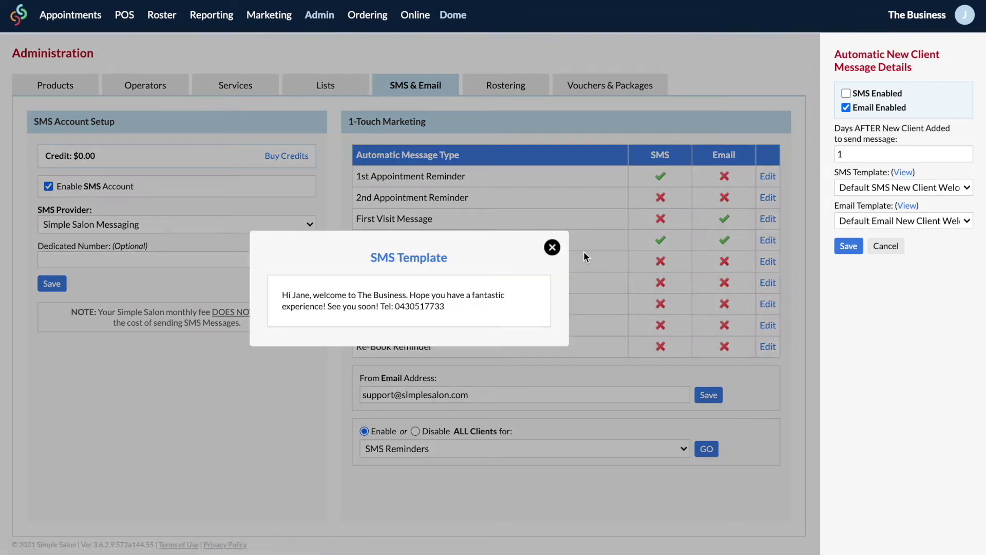
click(553, 249)
click(848, 246)
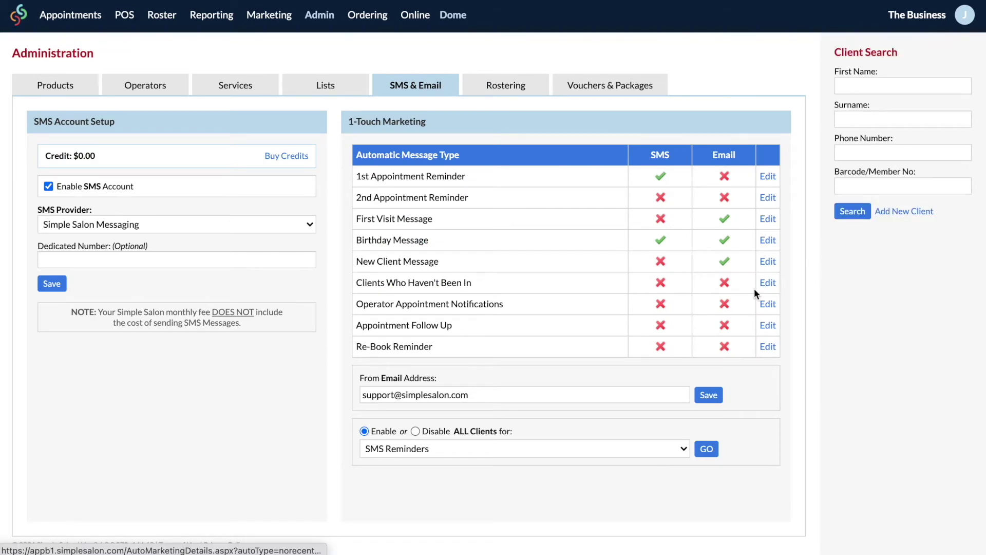
- Enable SMS for Clients Who Haven't Been In: 2 months without a visit, sent on the 1st
click(771, 281)
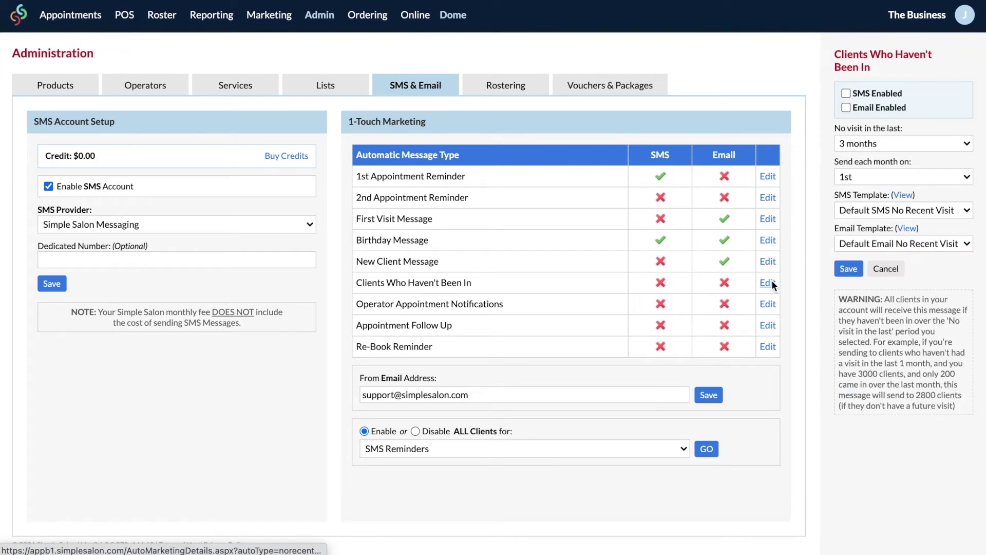
click(847, 94)
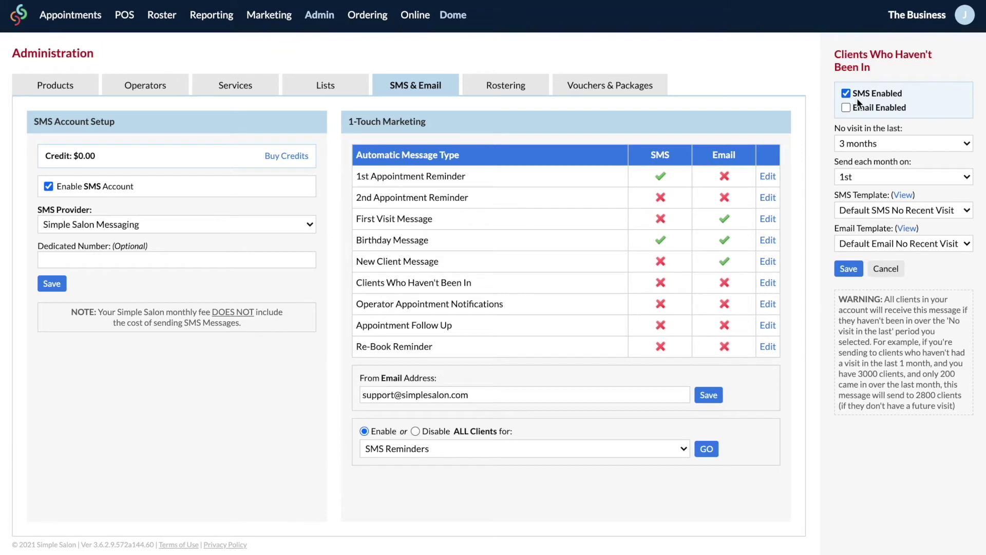
click(962, 147)
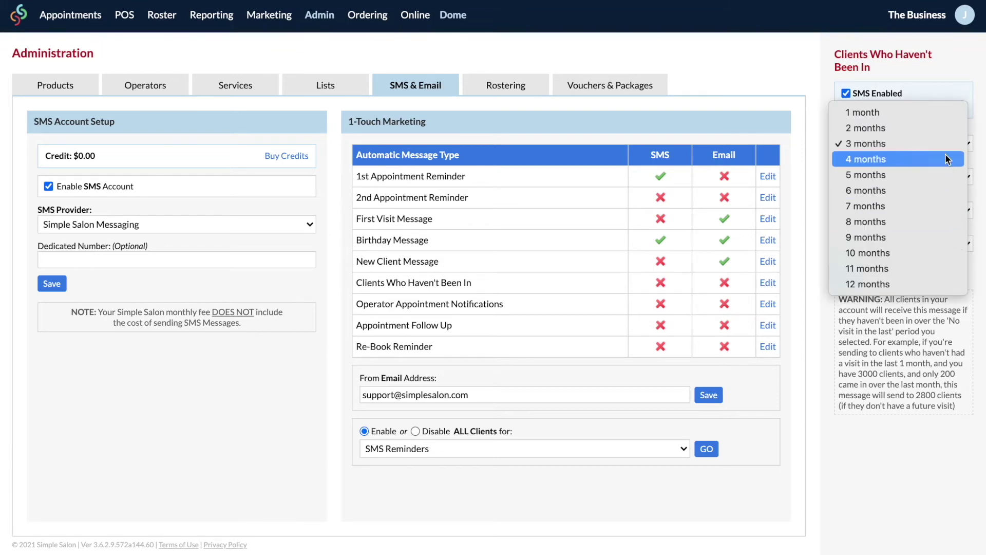
click(944, 132)
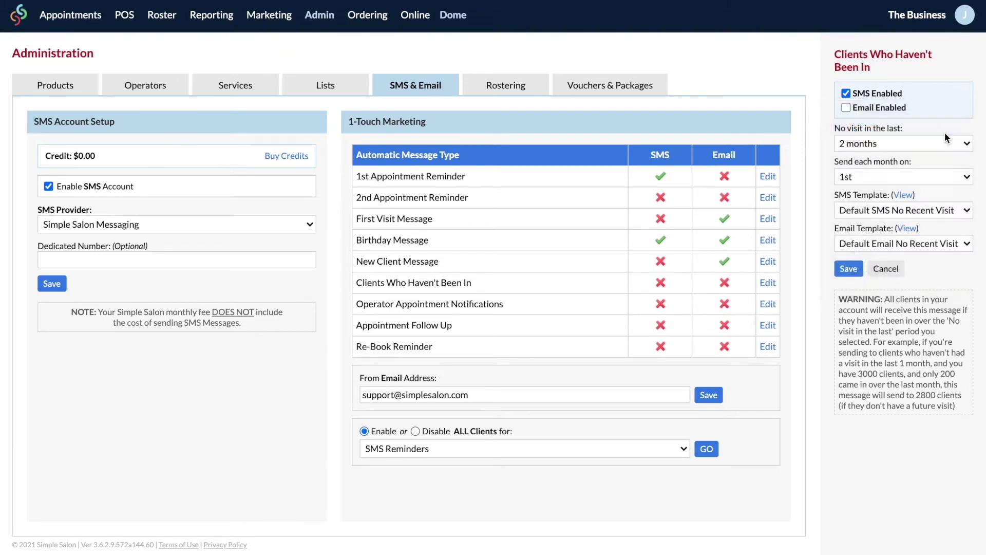
click(958, 178)
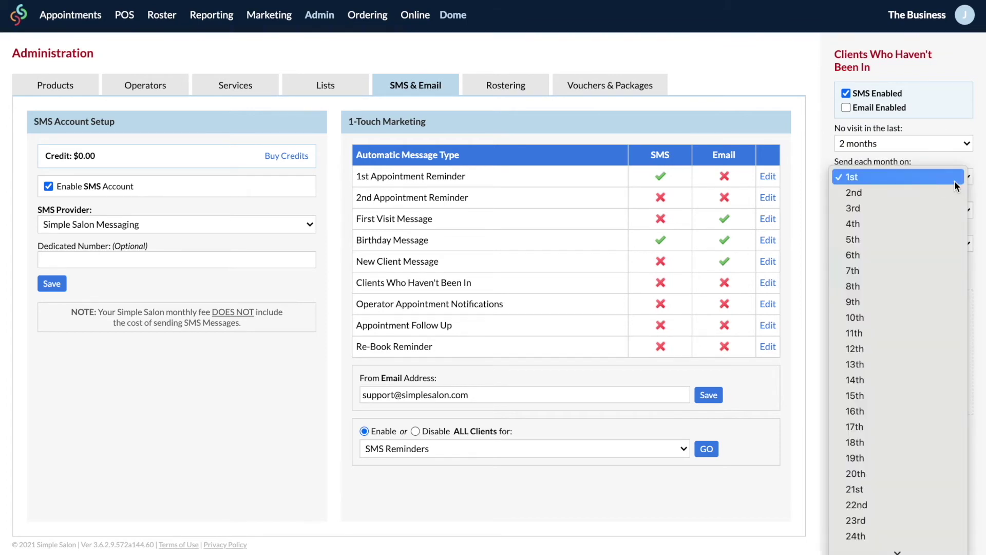
click(956, 178)
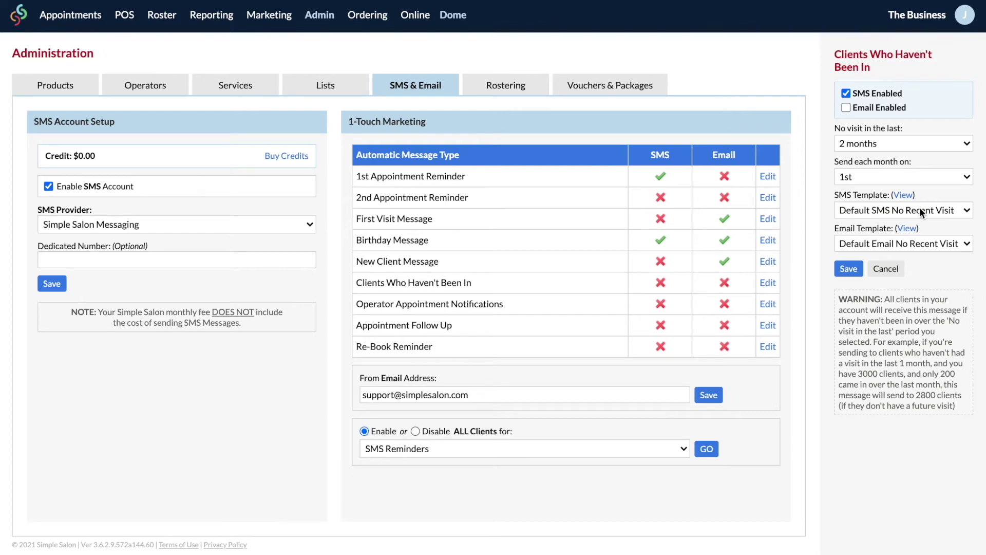
click(904, 195)
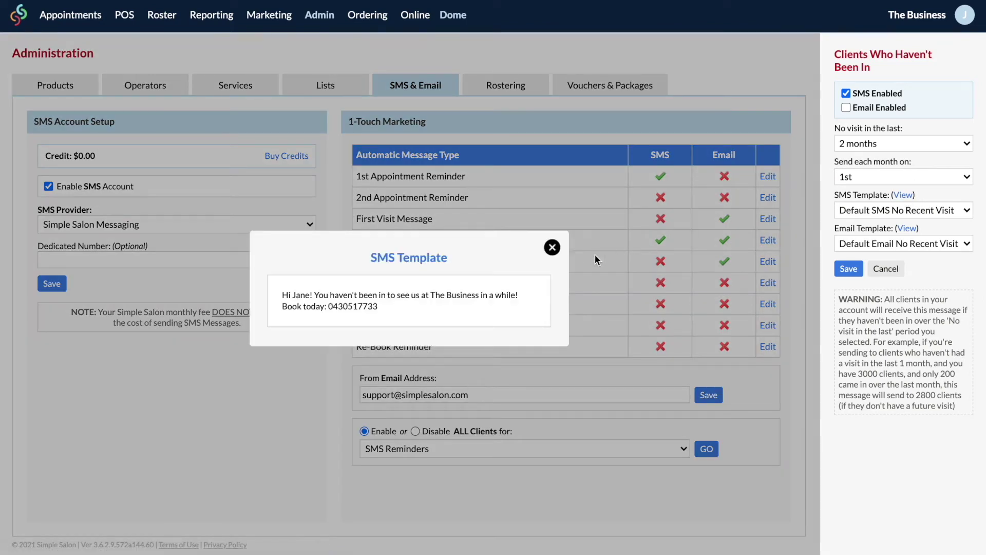
click(553, 247)
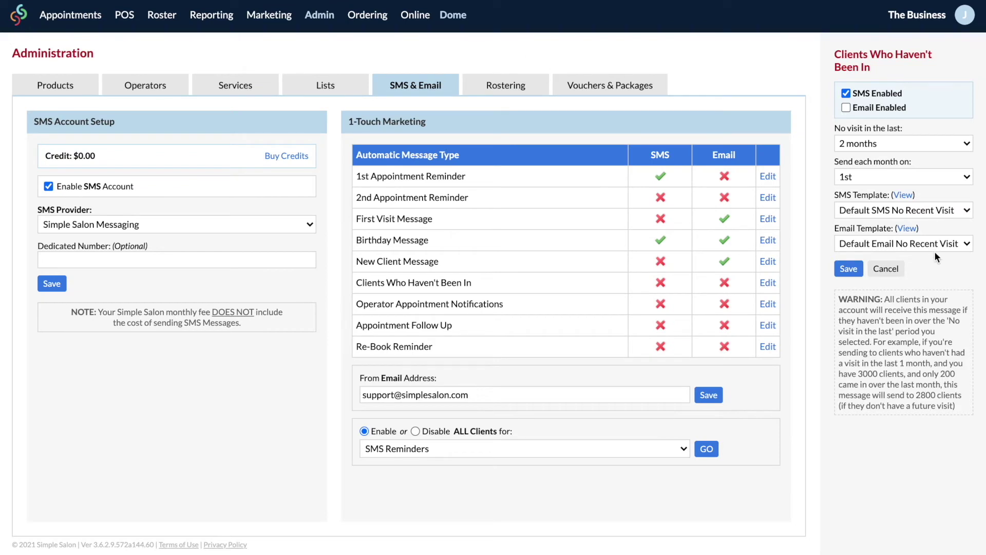
click(846, 269)
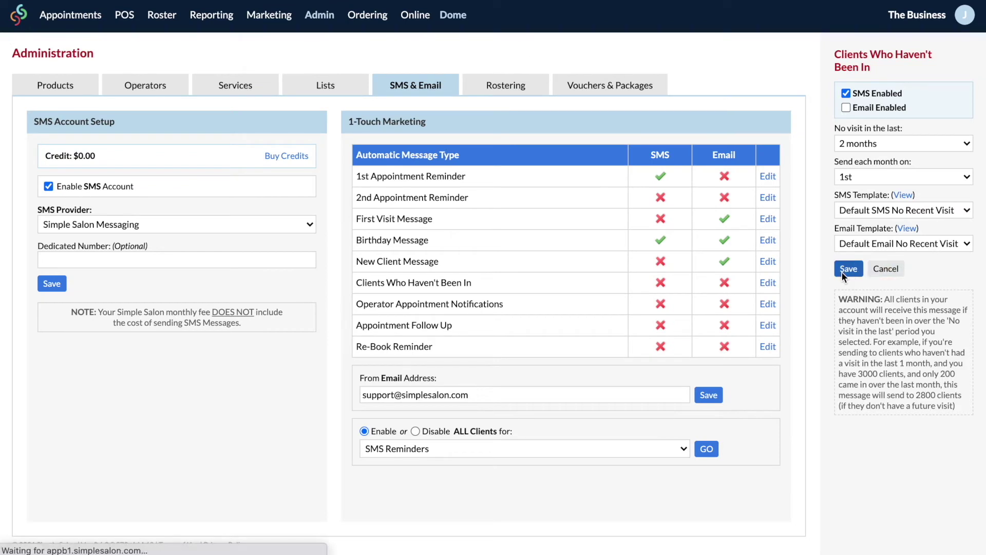
click(770, 304)
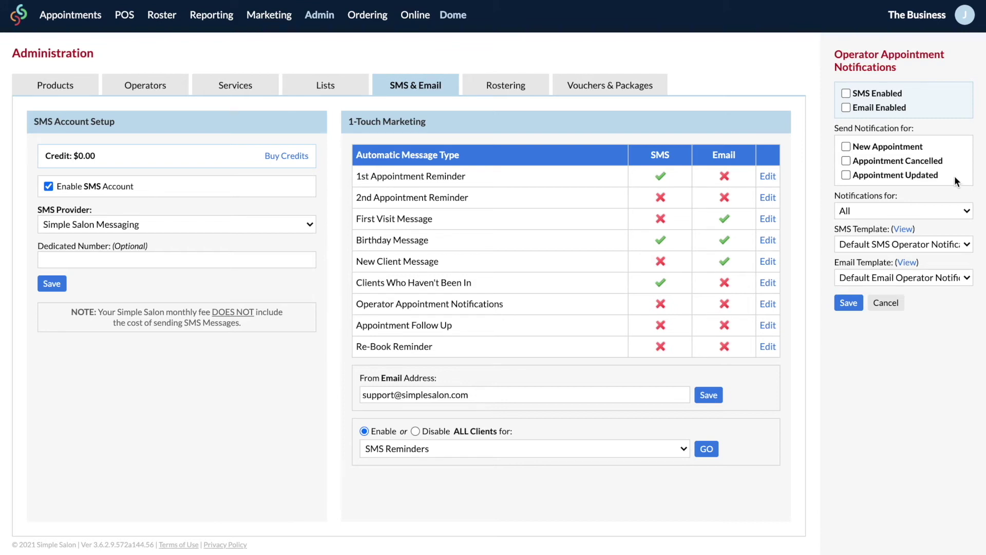
click(885, 303)
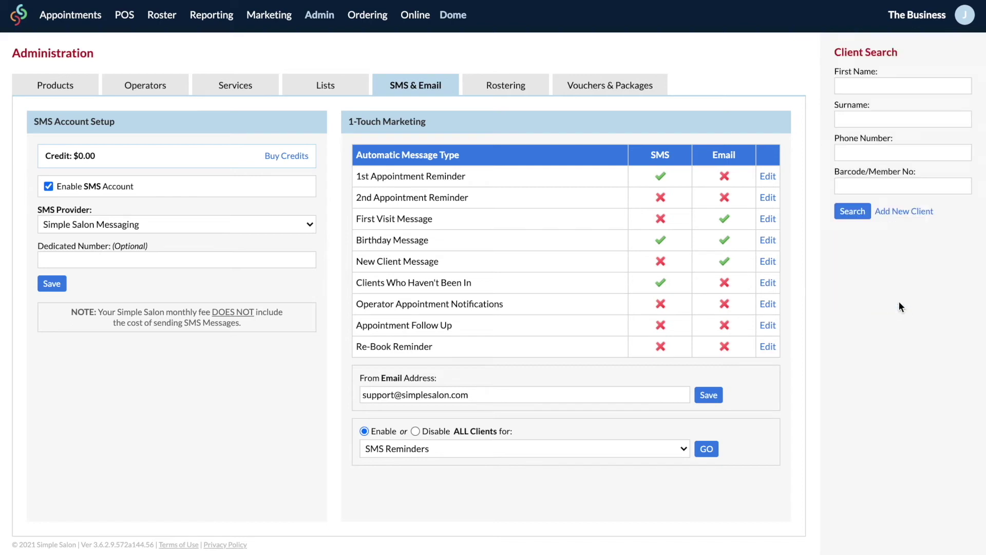
- Set the Appointment Follow Up to send 3 hours after the visit
click(766, 328)
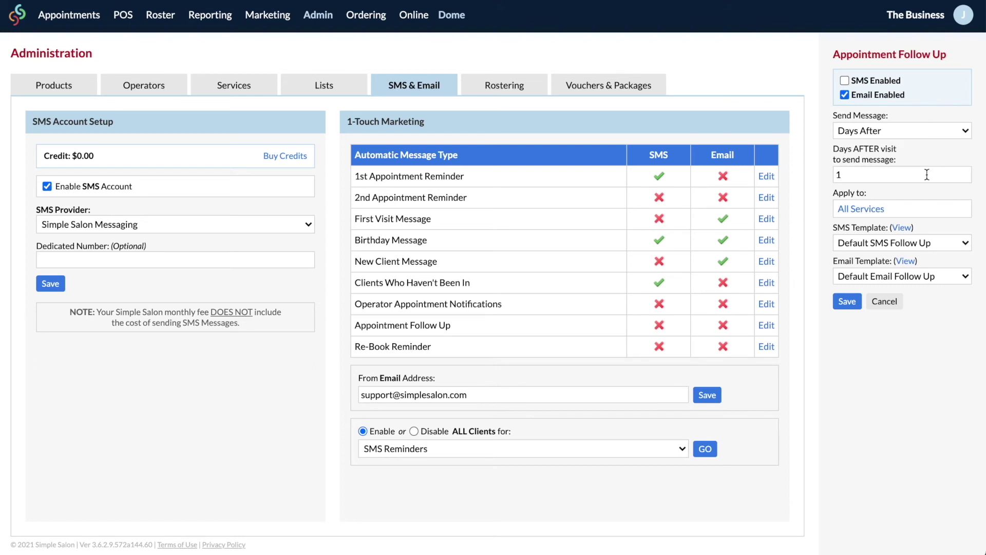
click(931, 132)
click(932, 117)
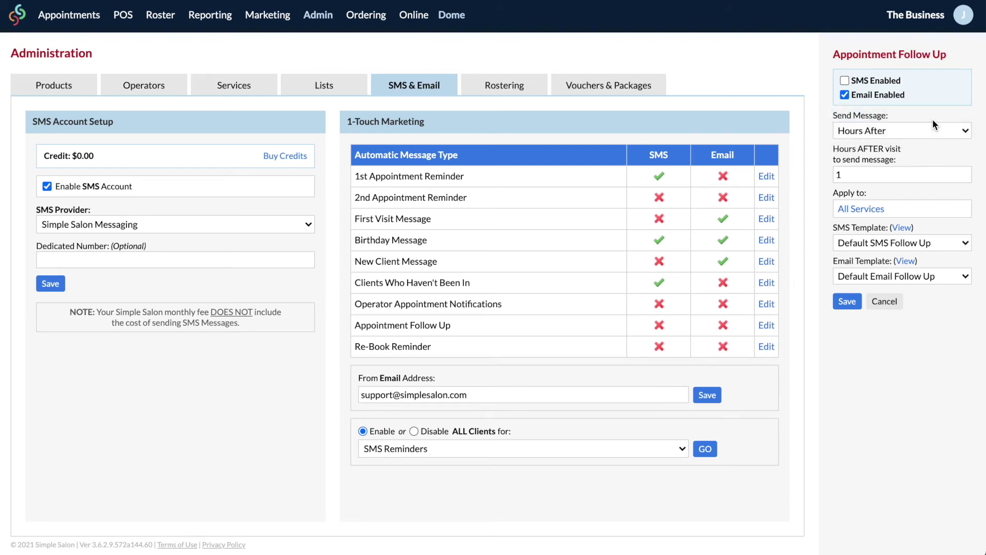
click(920, 174)
key(BackSpace)
text(3)
- Apply the Appointment Follow Up to all services, with every service ticked
click(942, 176)
click(865, 210)
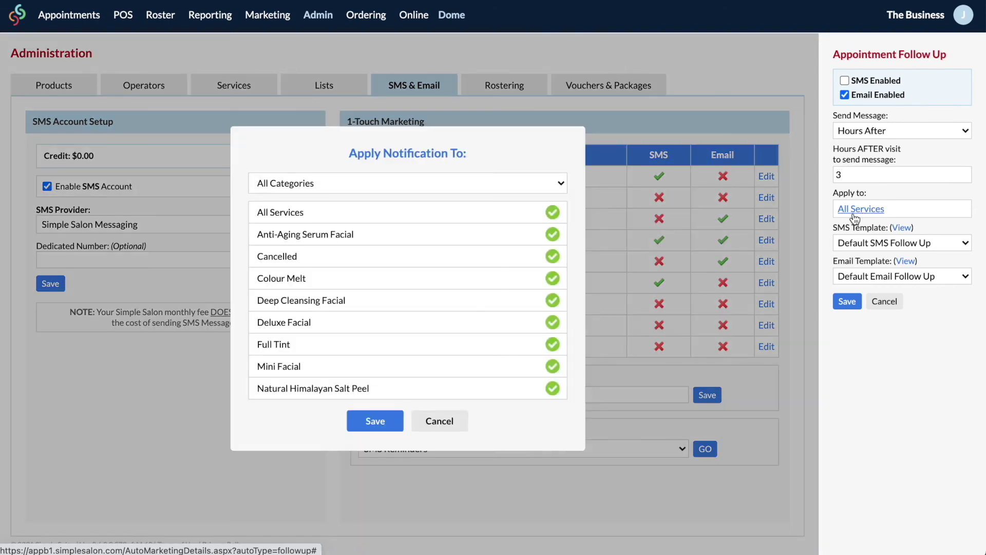
click(553, 257)
click(553, 278)
click(552, 300)
click(553, 212)
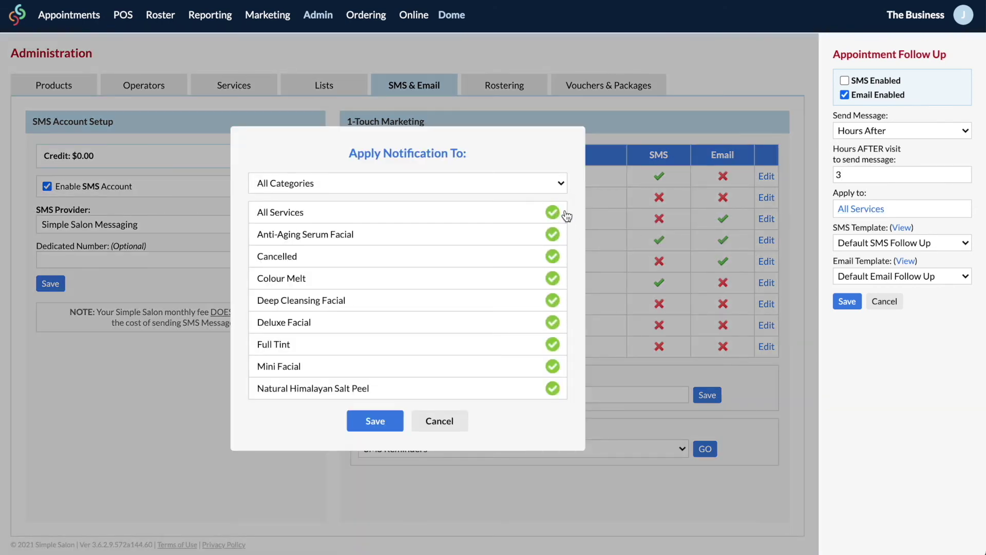
click(389, 420)
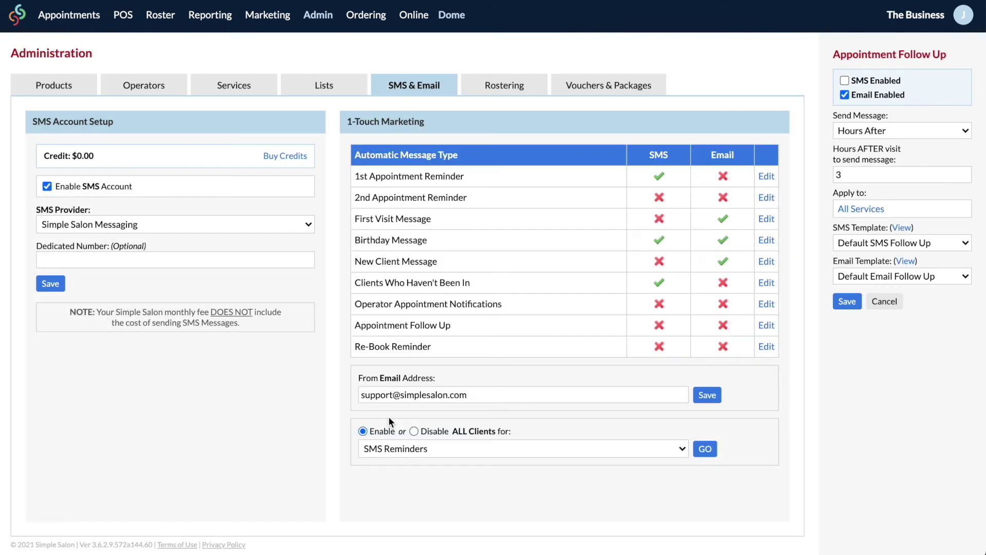
- Preview the follow-up SMS and email templates and save the Appointment Follow Up settings
click(902, 227)
click(551, 248)
click(906, 260)
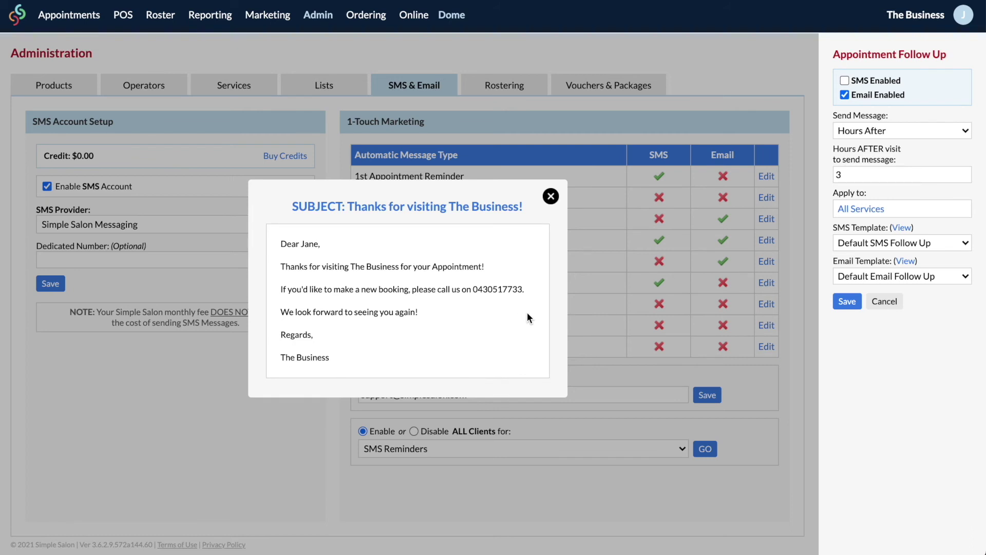
click(550, 196)
click(845, 301)
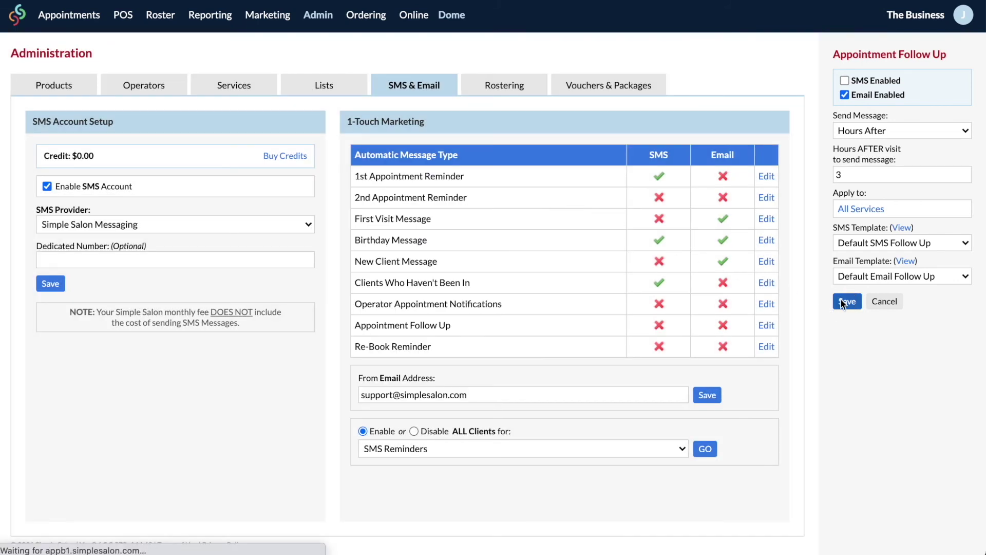
- Enable the Re-Book Reminder message with SMS turned off
click(768, 348)
click(845, 81)
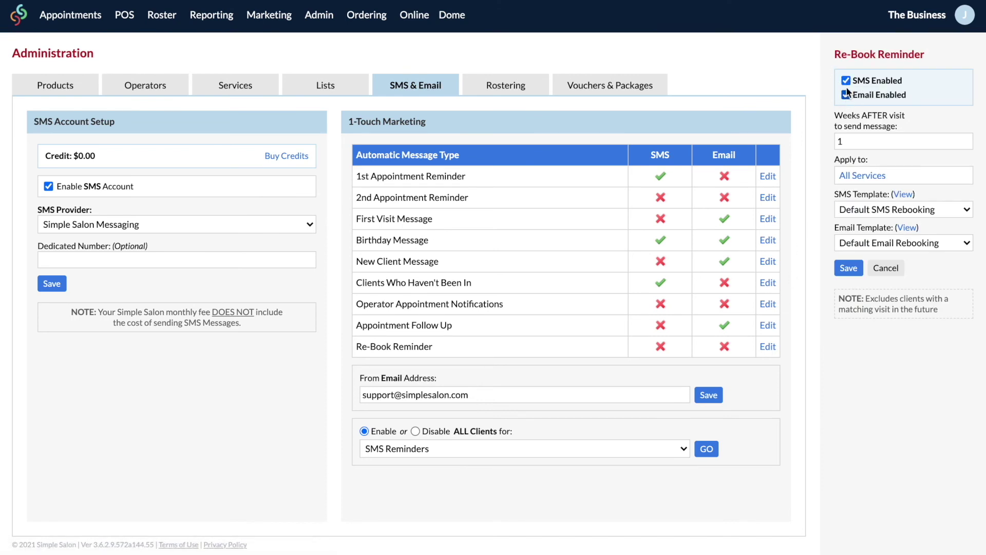
click(846, 81)
- Review the re-book SMS and email templates, then save the email-only Re-Book Reminder
click(903, 194)
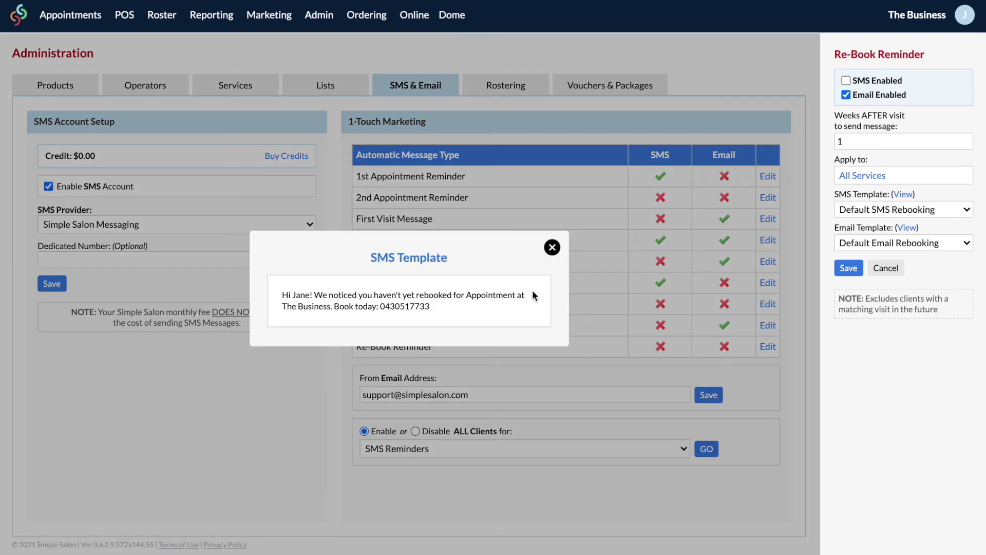
click(552, 248)
click(908, 227)
click(551, 190)
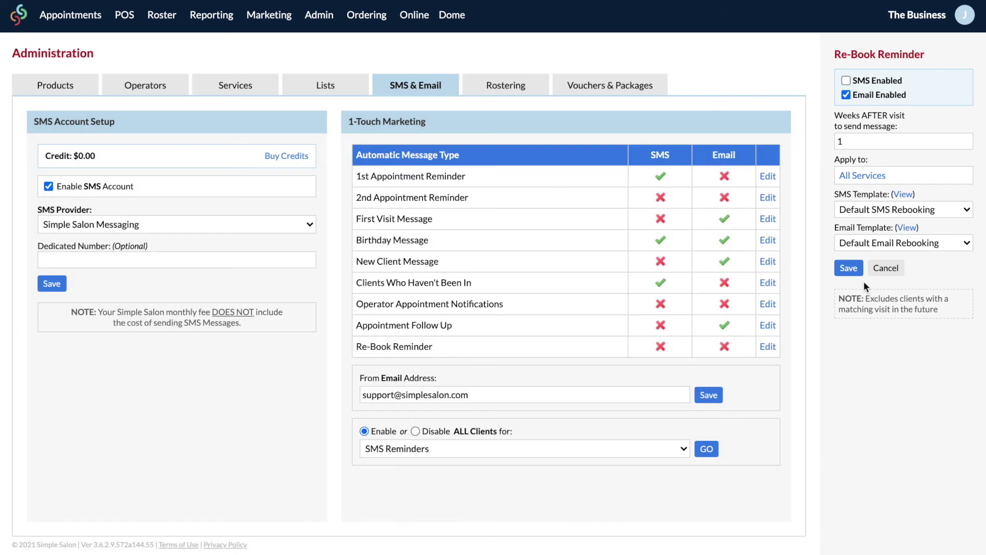
click(848, 269)
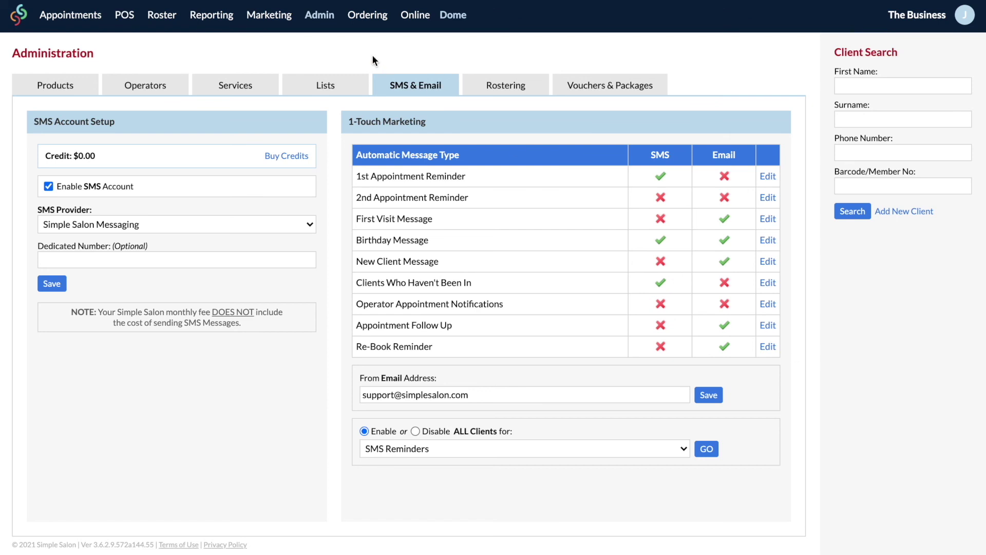
- Run the Campaign Report from 01/12/2021 and check the No Recent Visit SMS recipients
click(272, 20)
click(396, 86)
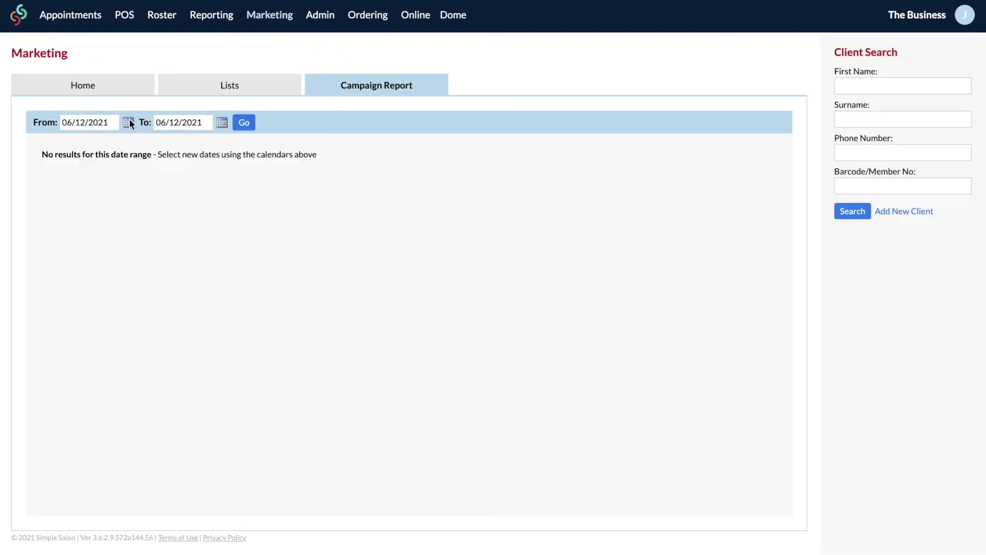
click(129, 123)
click(121, 176)
click(245, 122)
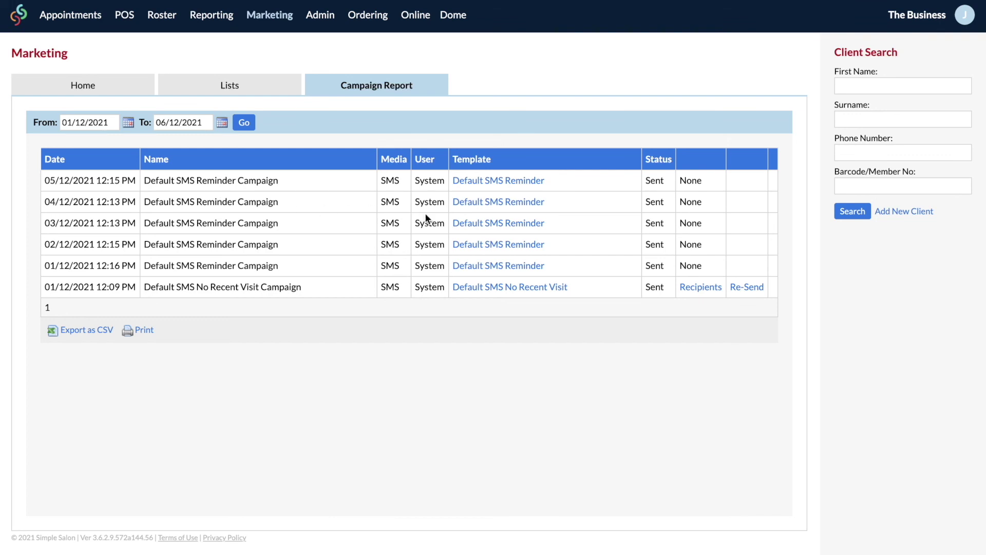
click(700, 287)
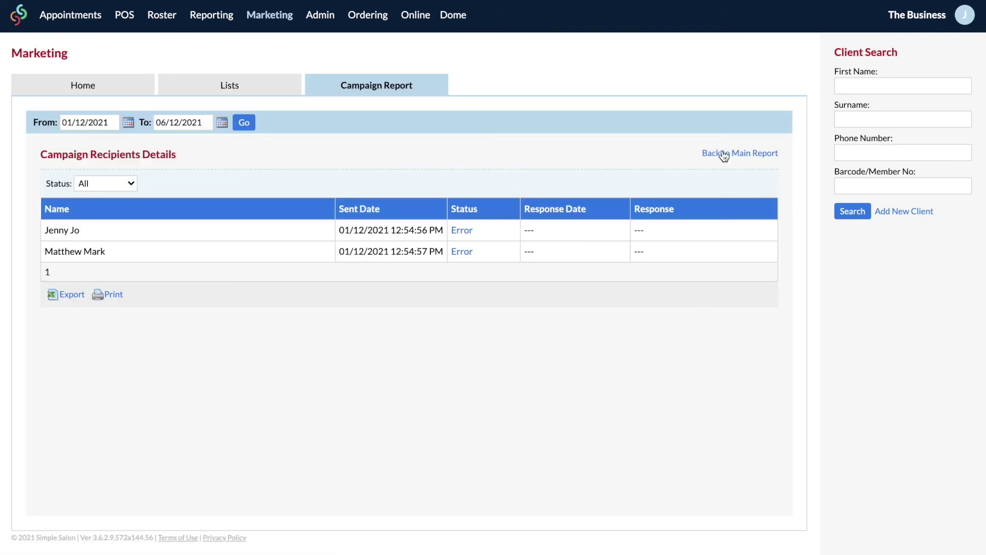
click(722, 153)
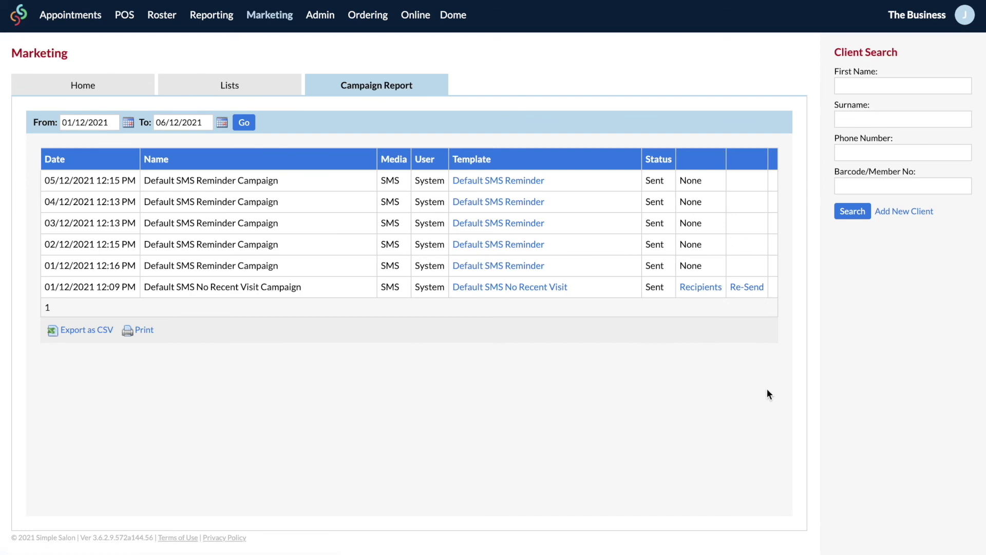